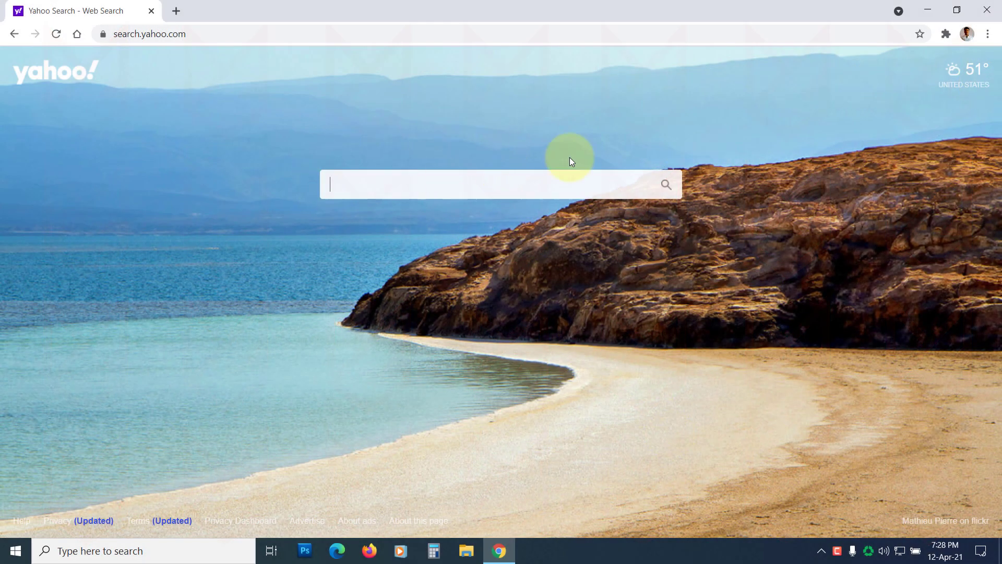
# Search Yahoo for 'malwarefox' using the suggestion and scroll down to the MalwareFox results.
pyautogui.click(468, 178)
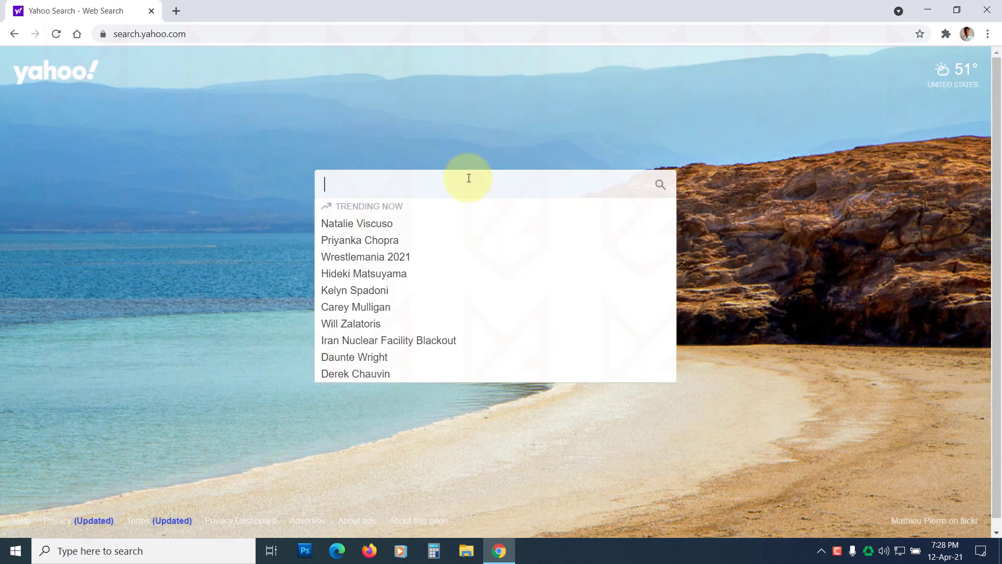
pyautogui.write('malware')
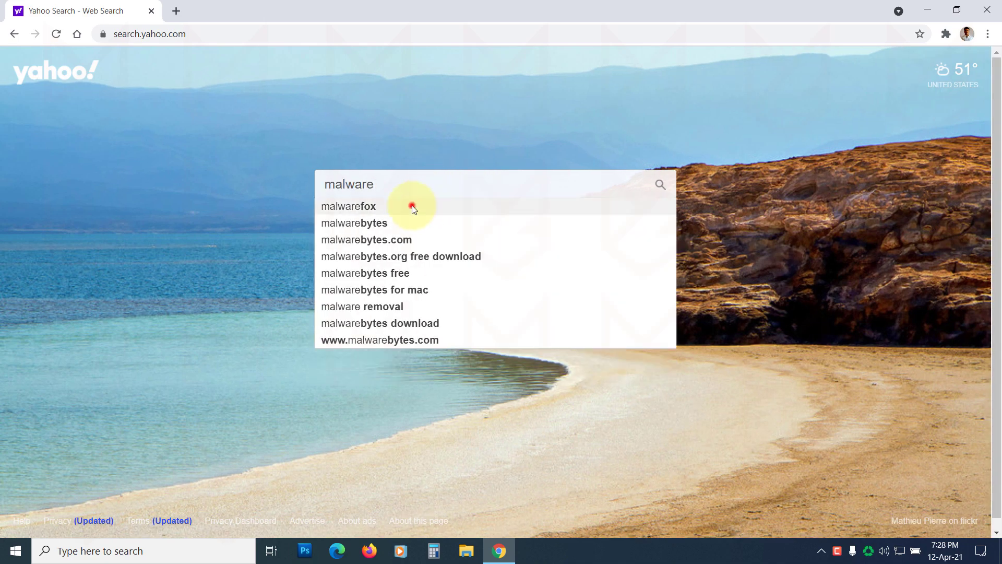
pyautogui.click(412, 206)
pyautogui.scroll(-3, 170, 297)
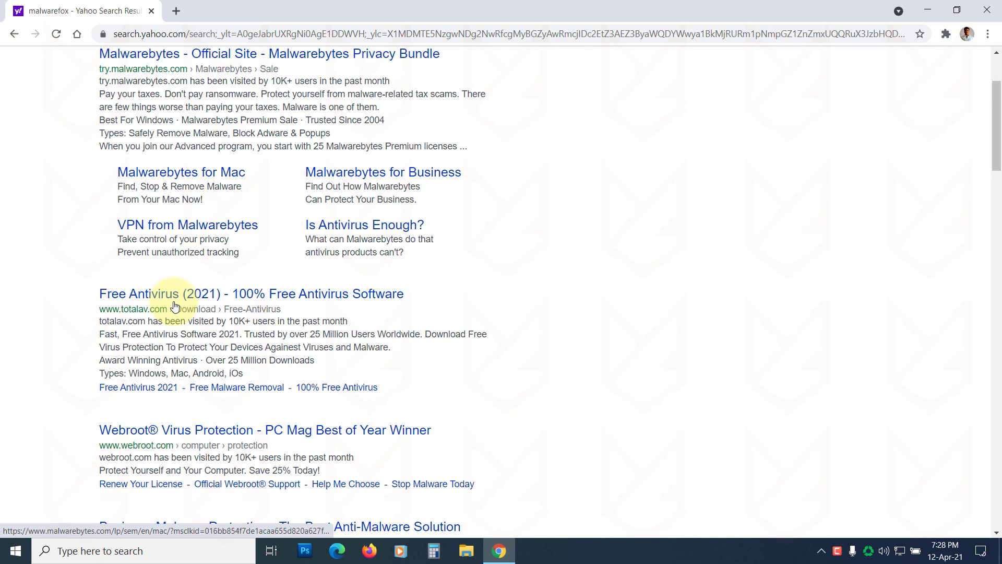
pyautogui.scroll(-10, 175, 307)
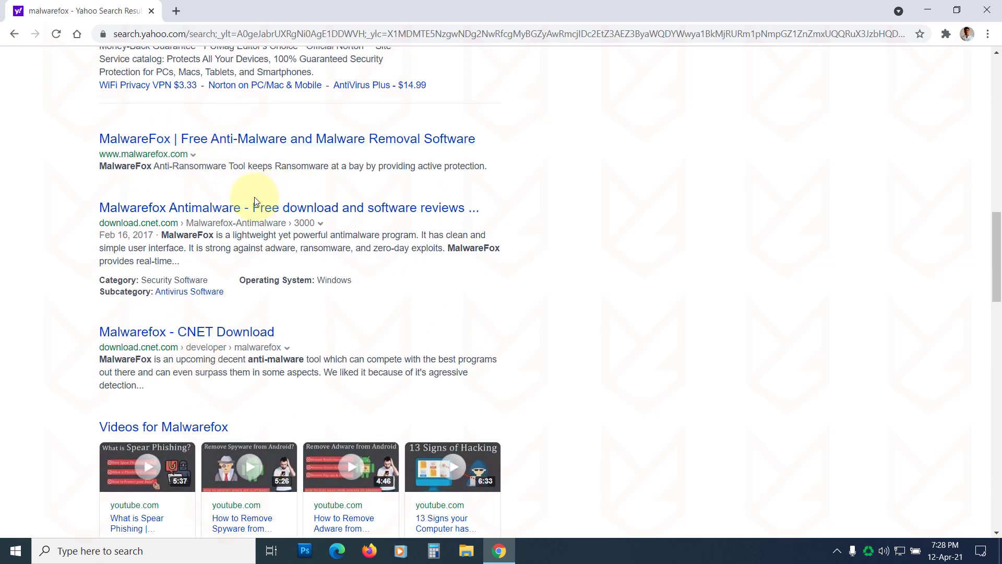
pyautogui.scroll(-8, 224, 329)
pyautogui.scroll(2, 216, 327)
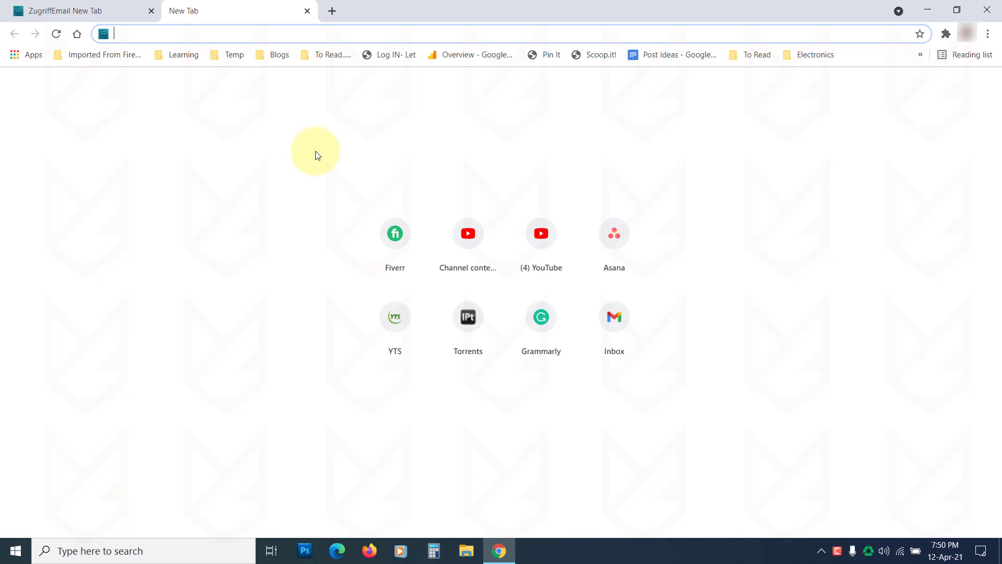
# Search 'malwarefox' from the new tab's address bar and scroll the redirected Saferbrowser Yahoo results.
pyautogui.write('malwarefo')
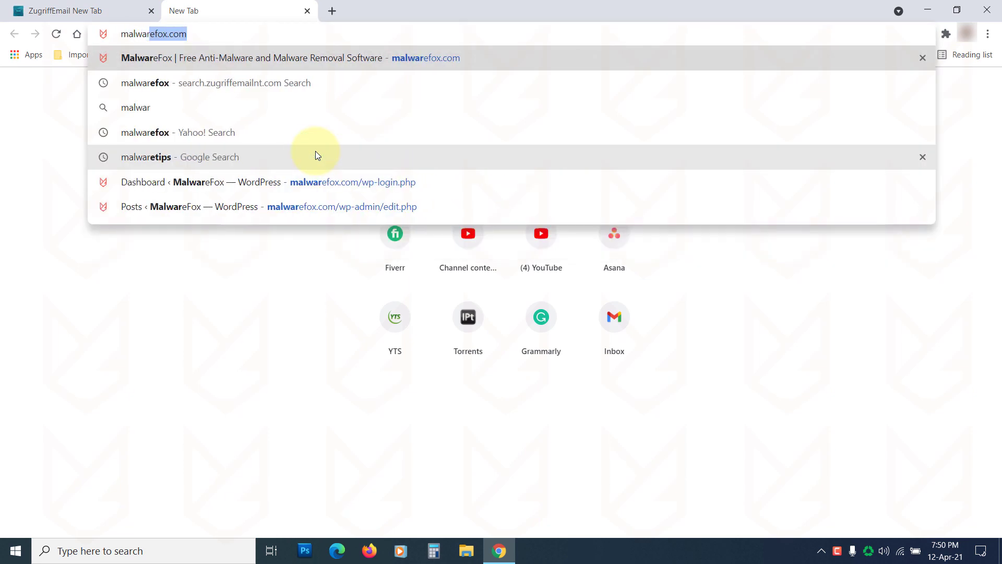
pyautogui.write('x')
pyautogui.press('Return')
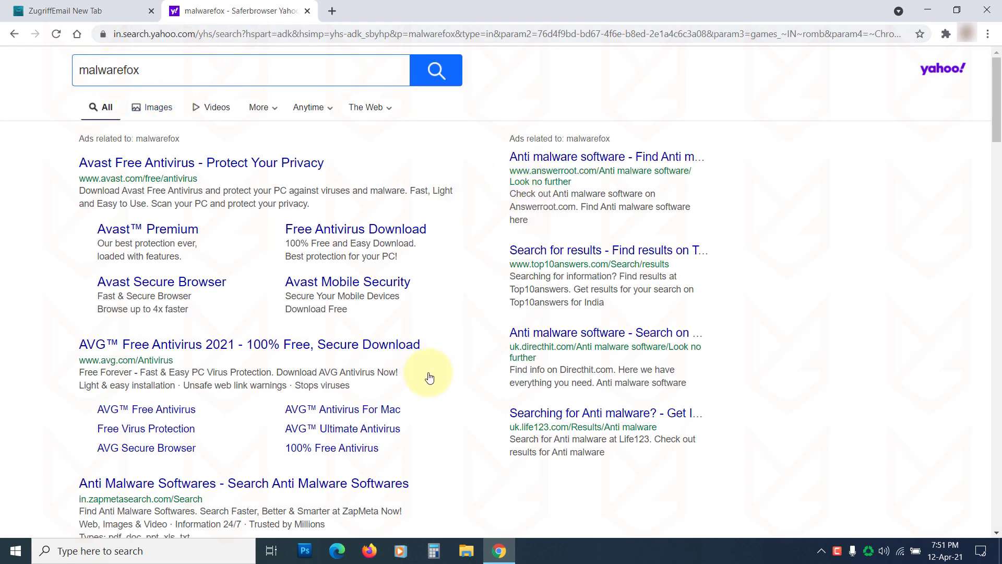
pyautogui.scroll(-12, 428, 376)
pyautogui.scroll(10, 429, 377)
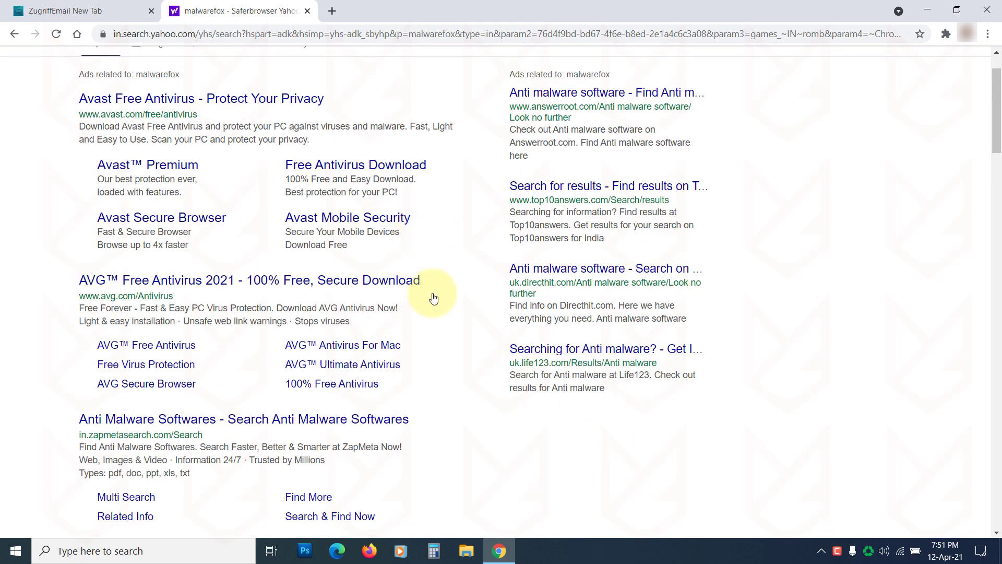
pyautogui.scroll(1, 449, 313)
pyautogui.scroll(-1, 507, 120)
pyautogui.scroll(-5, 501, 209)
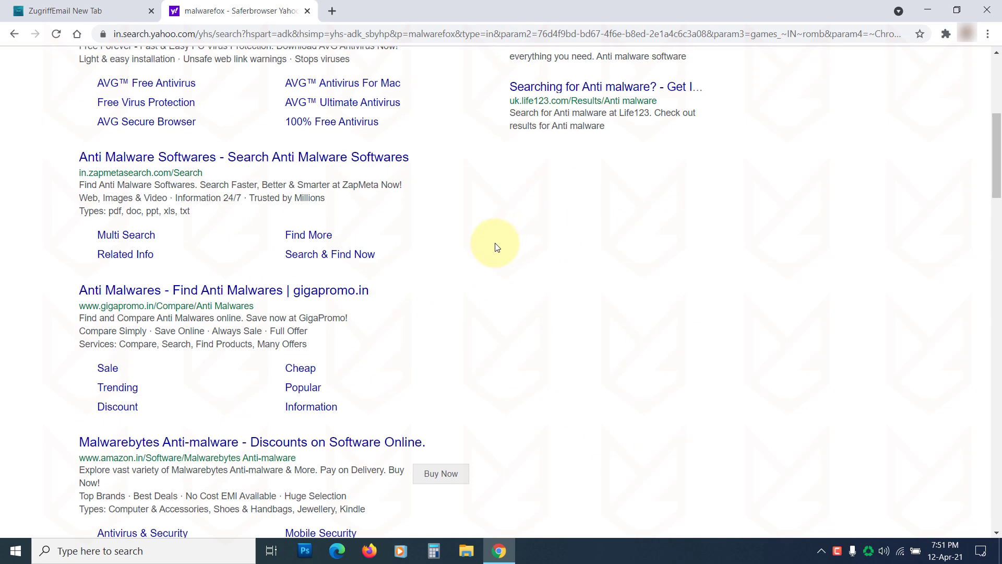
# Show the details of the zugriffemailnt.com adprovider cookie in the page's cookie list.
pyautogui.click(100, 35)
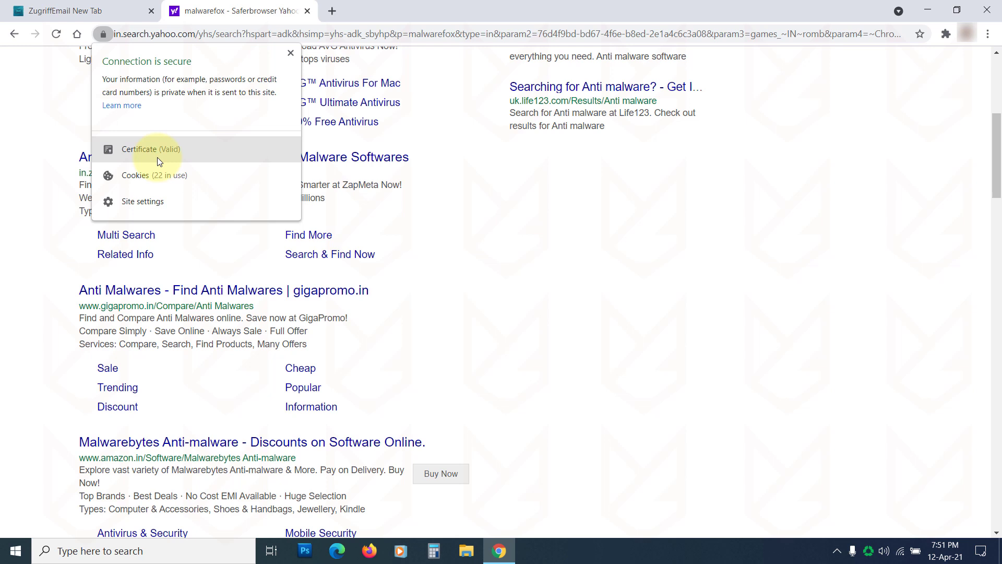
pyautogui.click(138, 175)
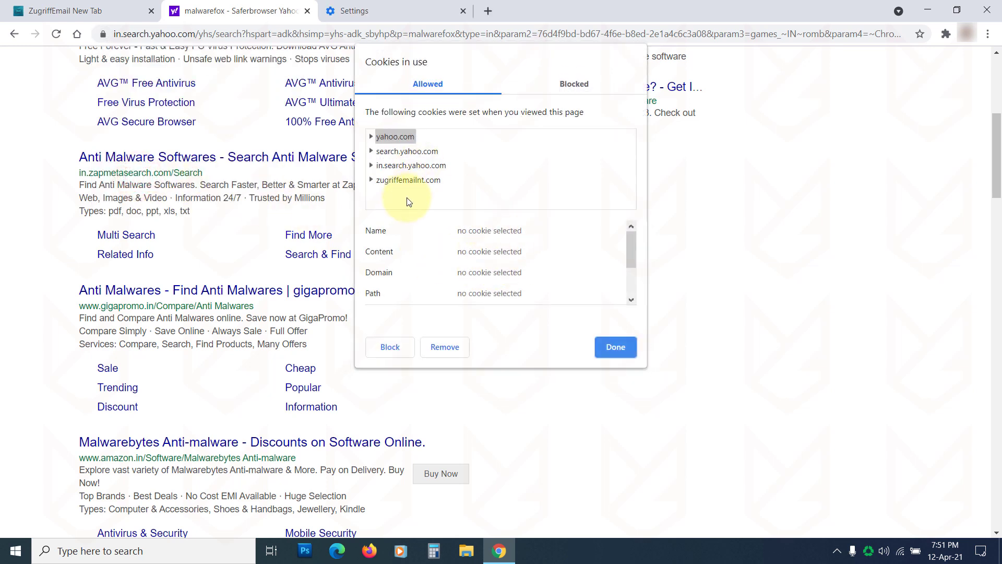
pyautogui.click(370, 180)
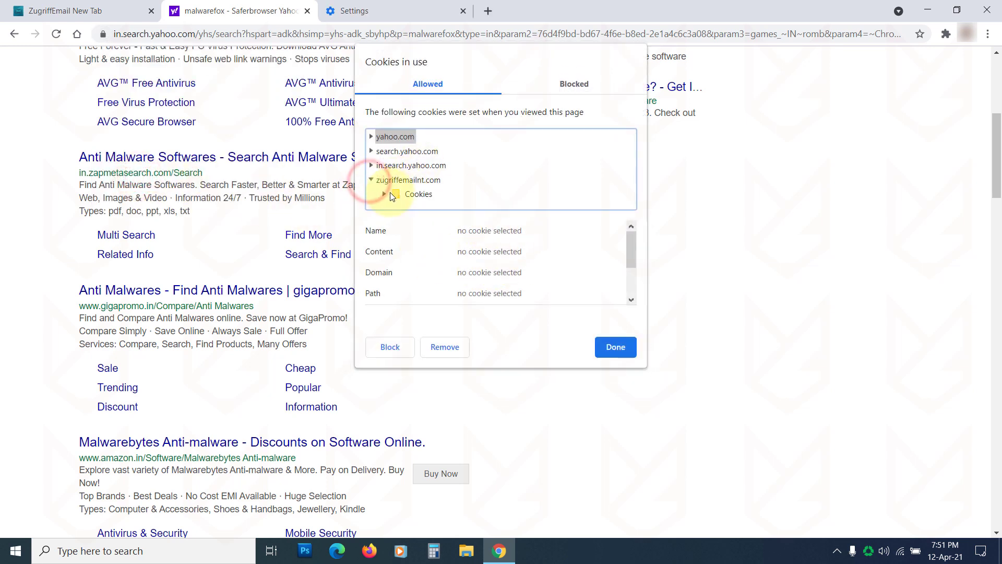
pyautogui.click(386, 193)
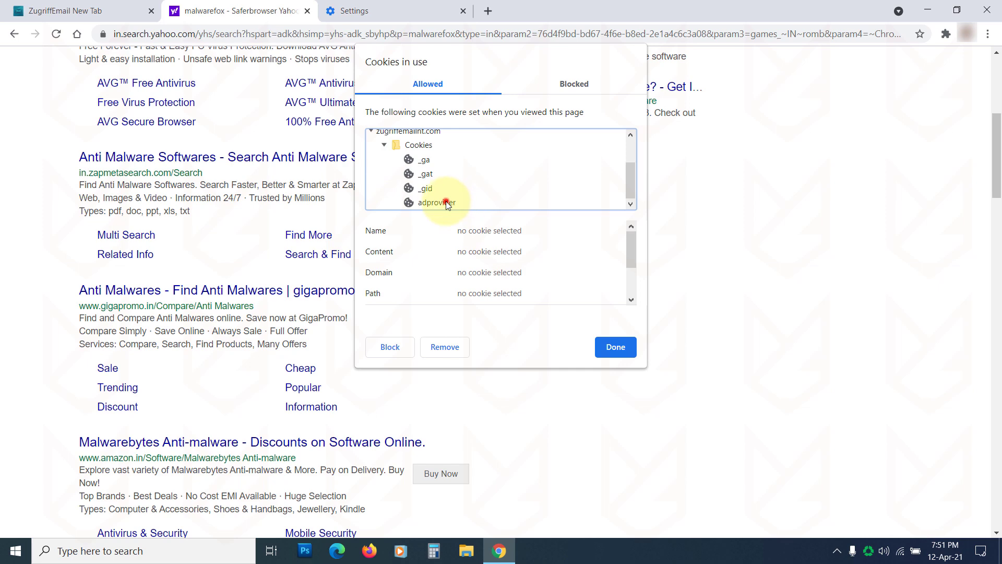
pyautogui.click(446, 203)
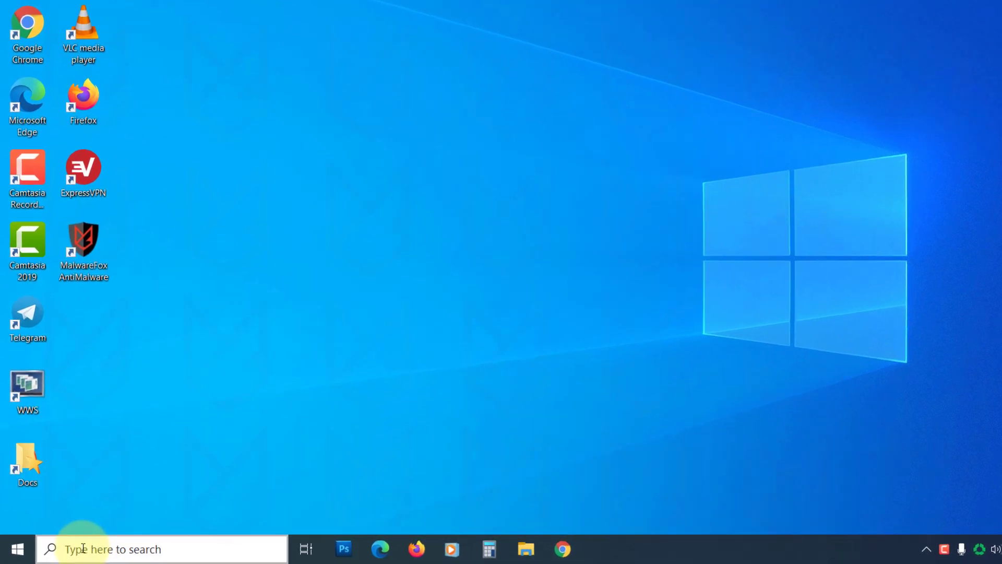
# Open Windows Control Panel by searching 'control panel' in Start.
pyautogui.click(75, 552)
pyautogui.write('control panel')
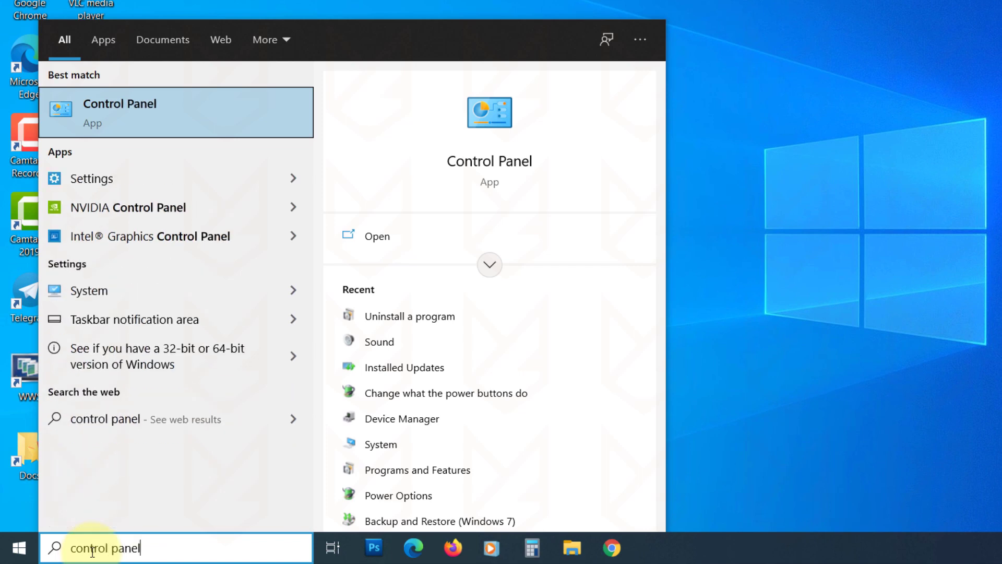
pyautogui.click(230, 122)
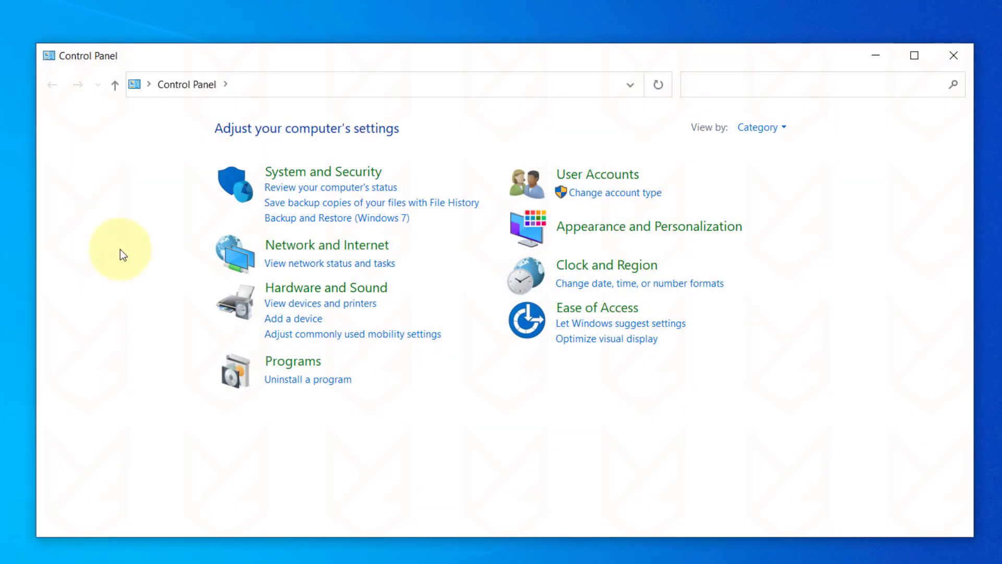
# Open the installed programs list and look over the USB Redirector and Lightshot entries.
pyautogui.click(311, 388)
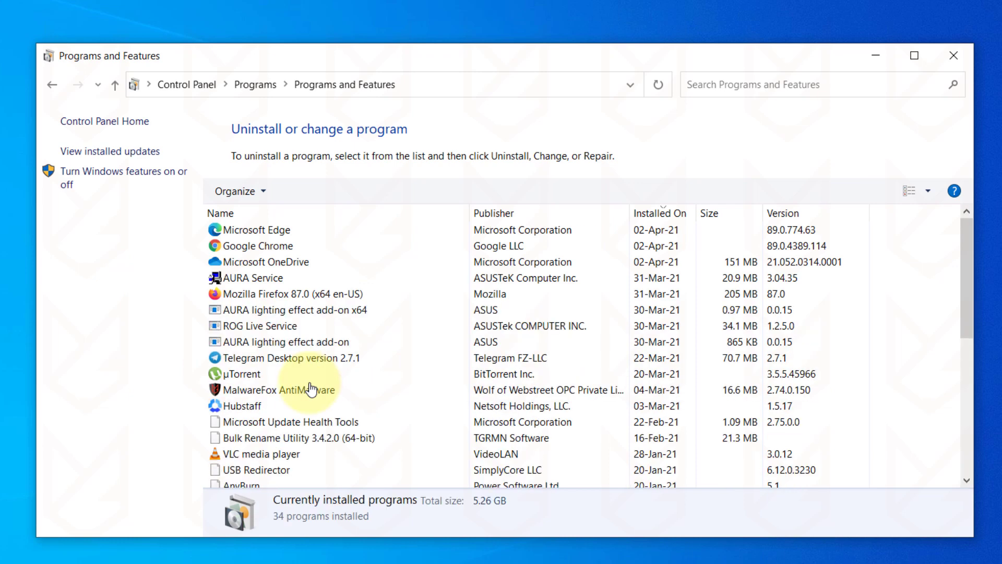
pyautogui.scroll(-3, 292, 393)
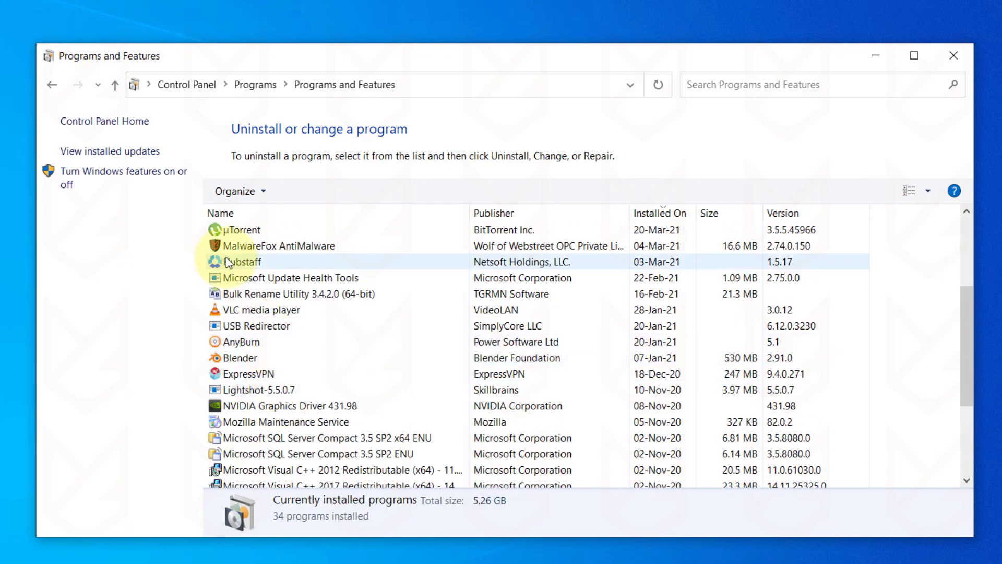
pyautogui.click(253, 325)
pyautogui.click(255, 389)
pyautogui.scroll(-2, 278, 424)
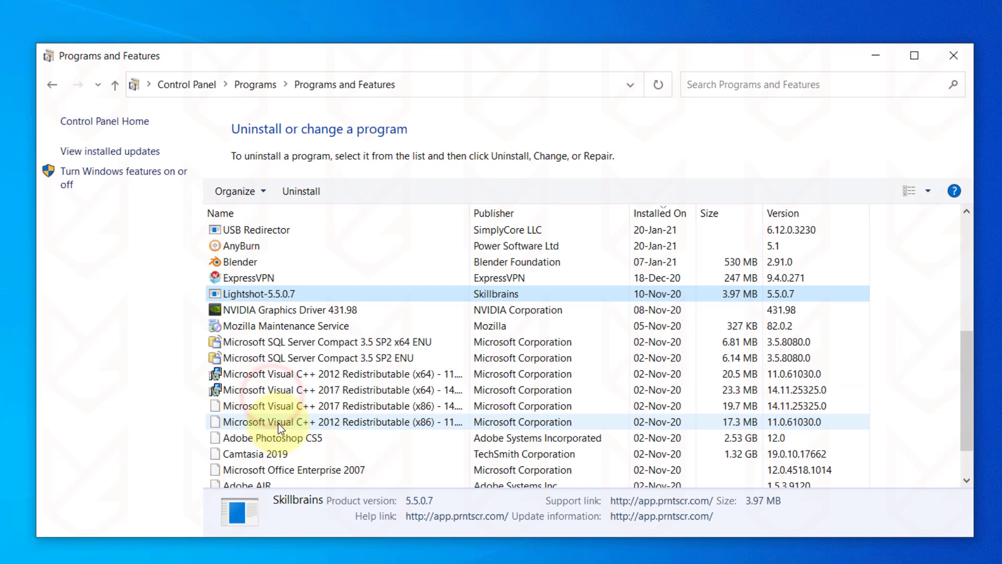
pyautogui.scroll(-1, 288, 438)
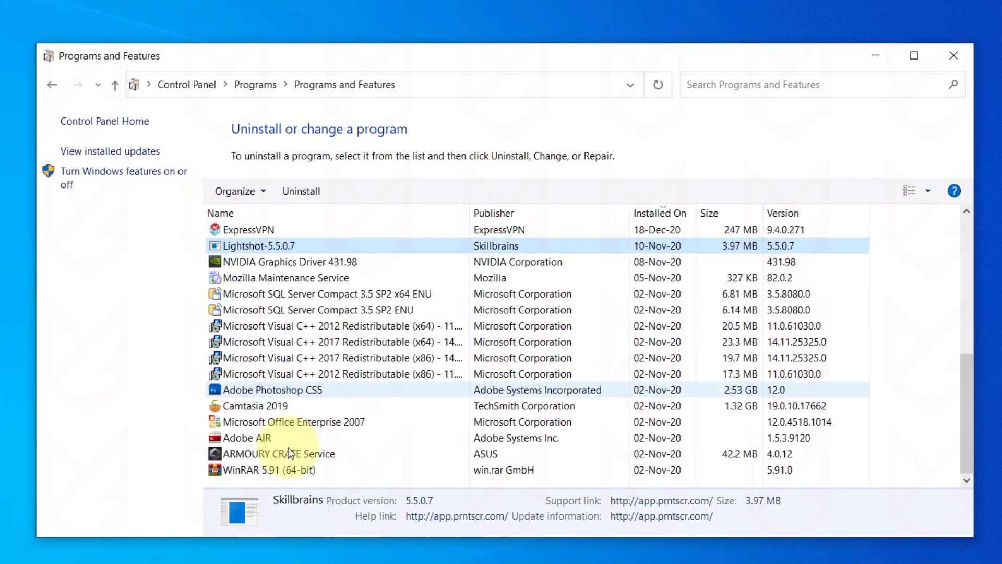
pyautogui.scroll(3, 289, 444)
pyautogui.click(261, 329)
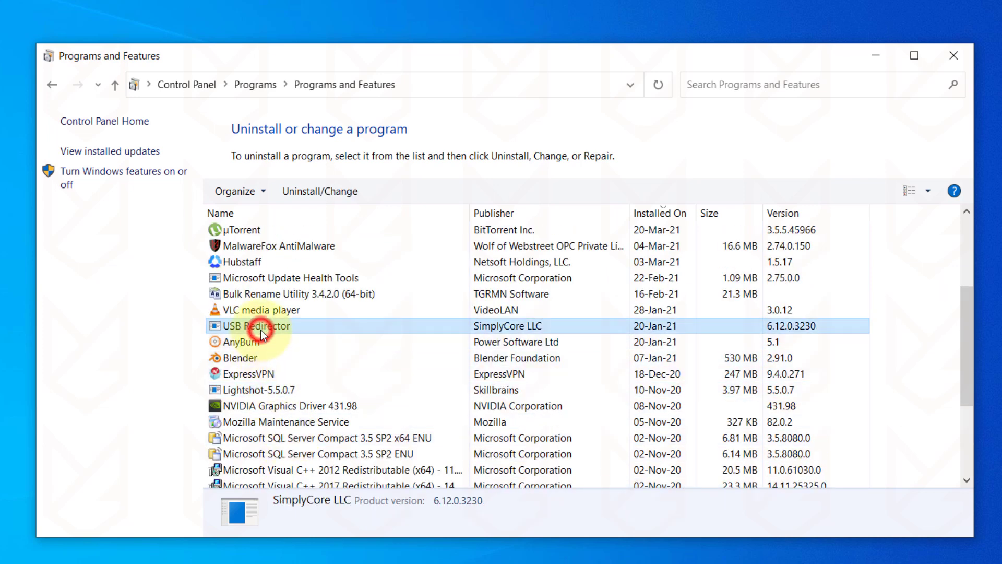
# Sort programs newest-installed first and uninstall USB Redirector, approving the UAC prompt.
pyautogui.click(670, 210)
pyautogui.scroll(-1, 647, 433)
pyautogui.scroll(2, 651, 252)
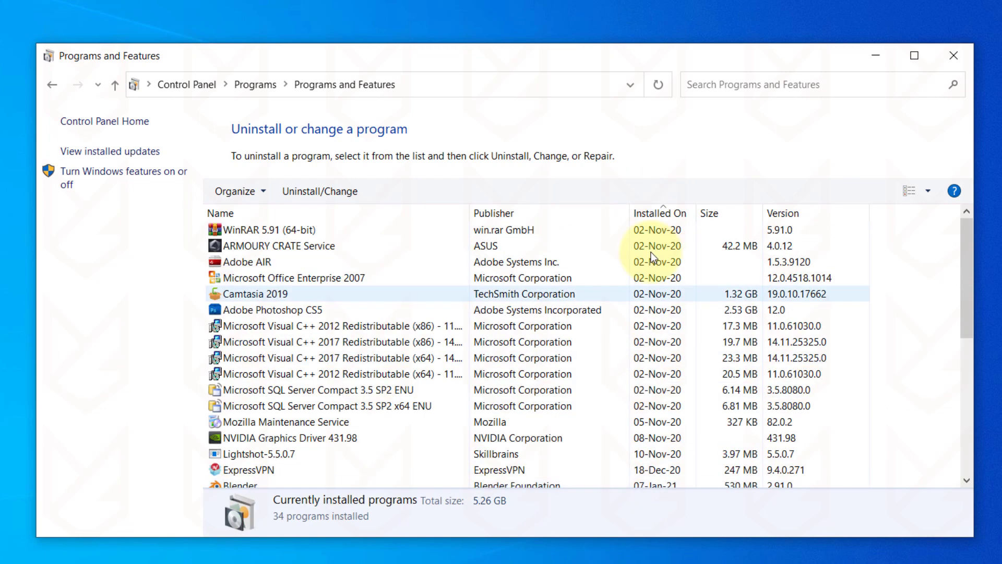
pyautogui.scroll(-5, 646, 339)
pyautogui.scroll(5, 641, 324)
pyautogui.click(655, 211)
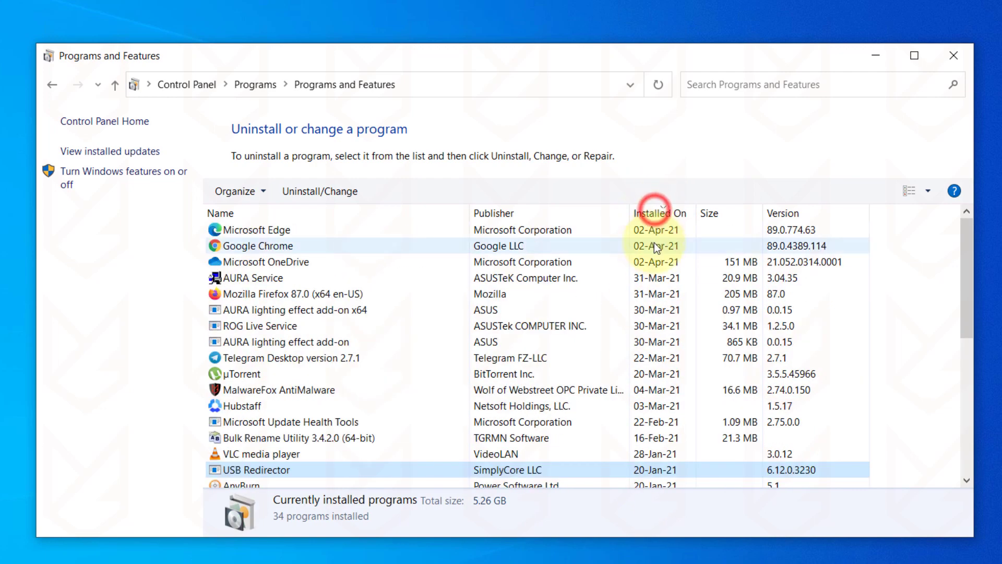
pyautogui.scroll(-4, 534, 320)
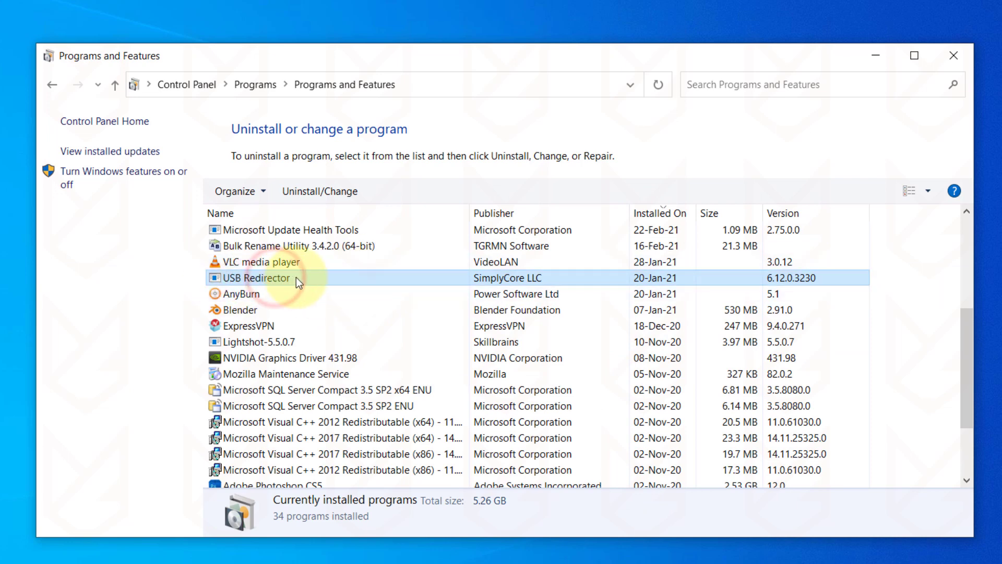
pyautogui.click(328, 193)
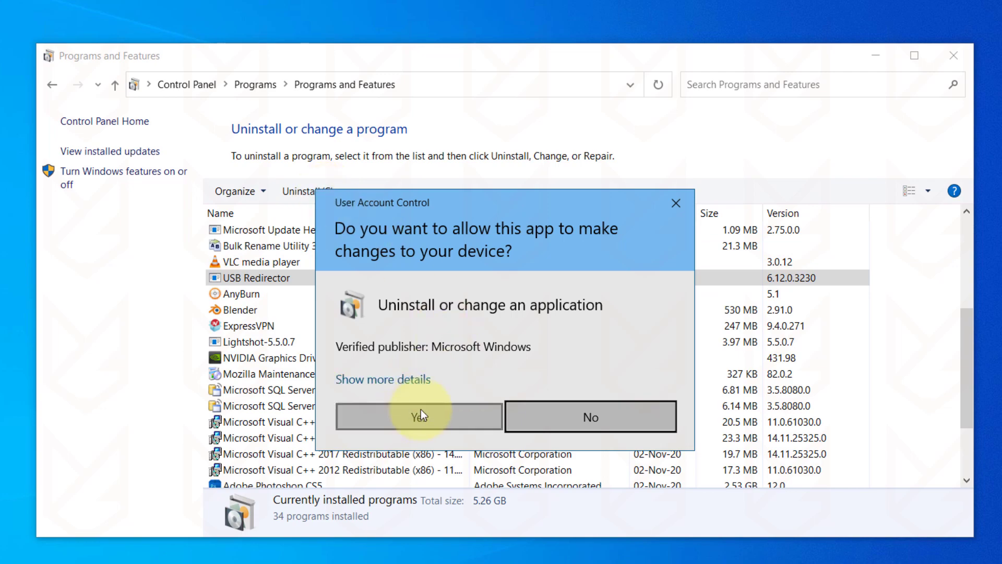
pyautogui.click(421, 415)
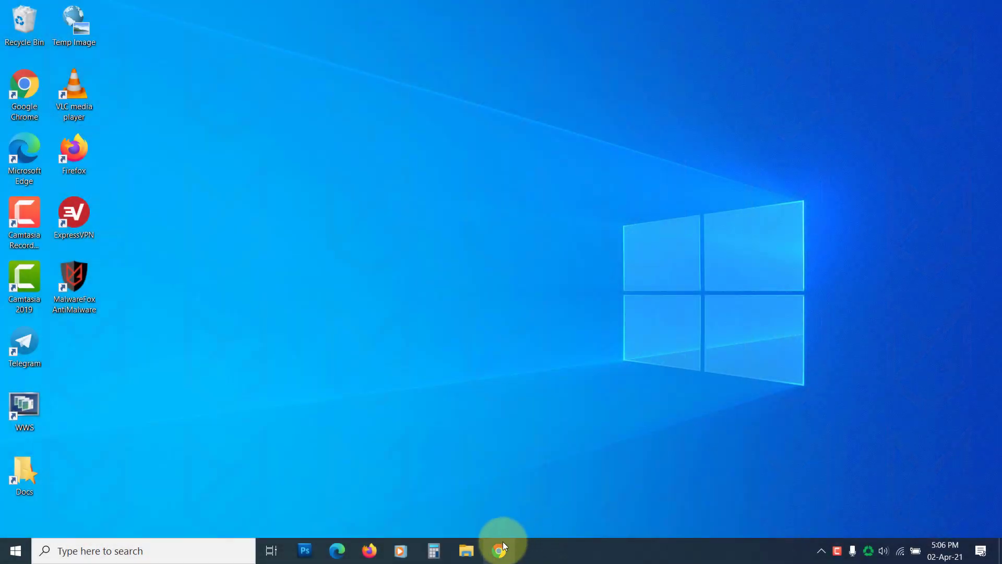
# Relaunch Chrome to display the hijacked File Send Suite new-tab page.
pyautogui.click(501, 546)
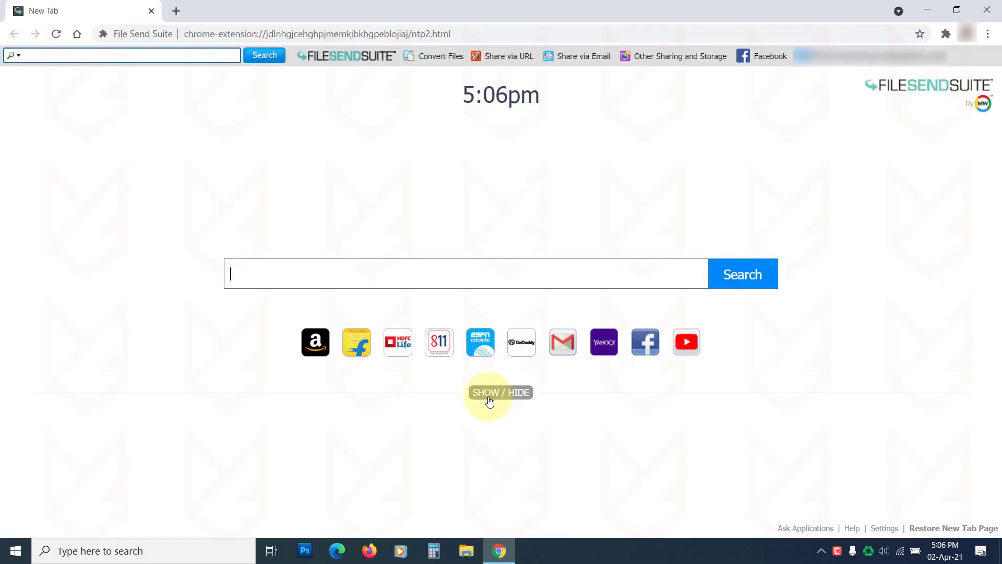
pyautogui.click(501, 391)
pyautogui.scroll(-1, 514, 428)
pyautogui.scroll(1, 433, 266)
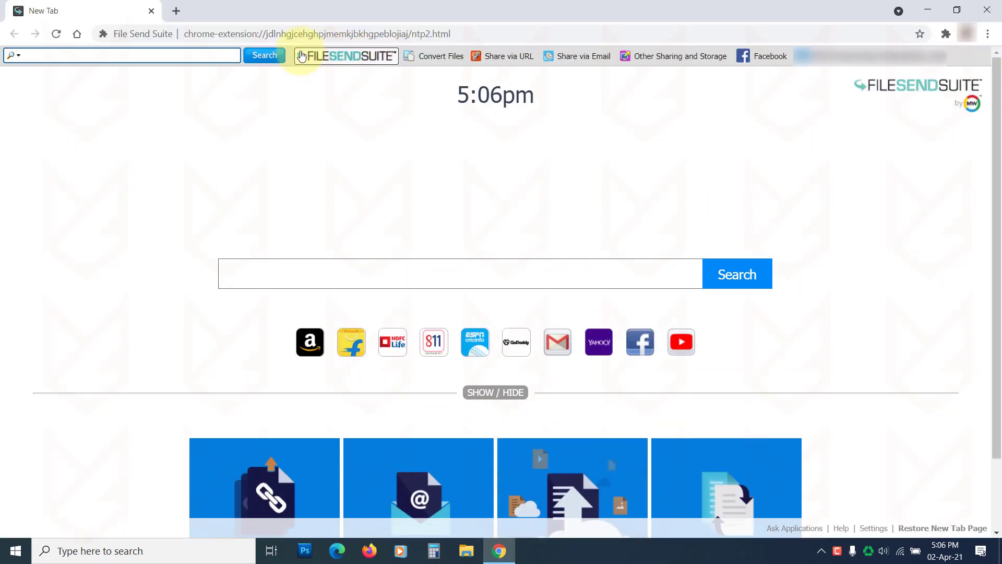
# Open and close the Convert Files dialog and the Other Sharing and Storage dropdown.
pyautogui.click(441, 56)
pyautogui.click(658, 207)
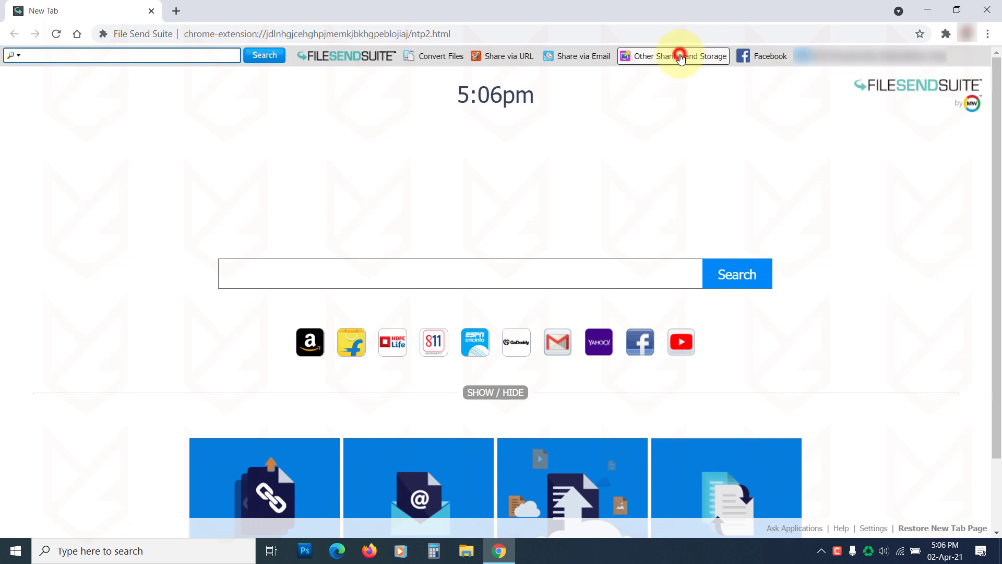
pyautogui.click(678, 56)
pyautogui.click(569, 148)
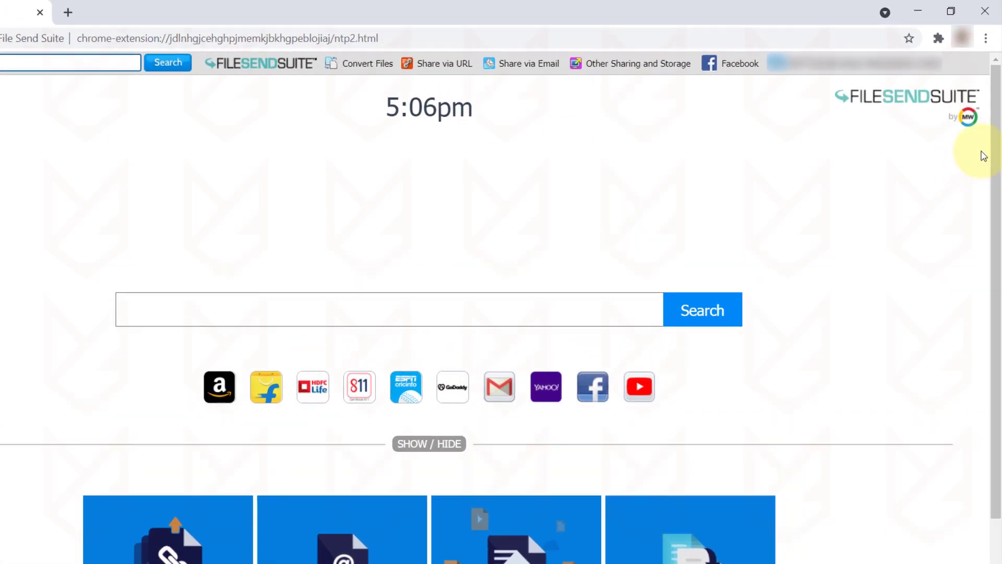
# Remove the File Send Suite extension from Chrome's Extensions page under More tools.
pyautogui.click(982, 52)
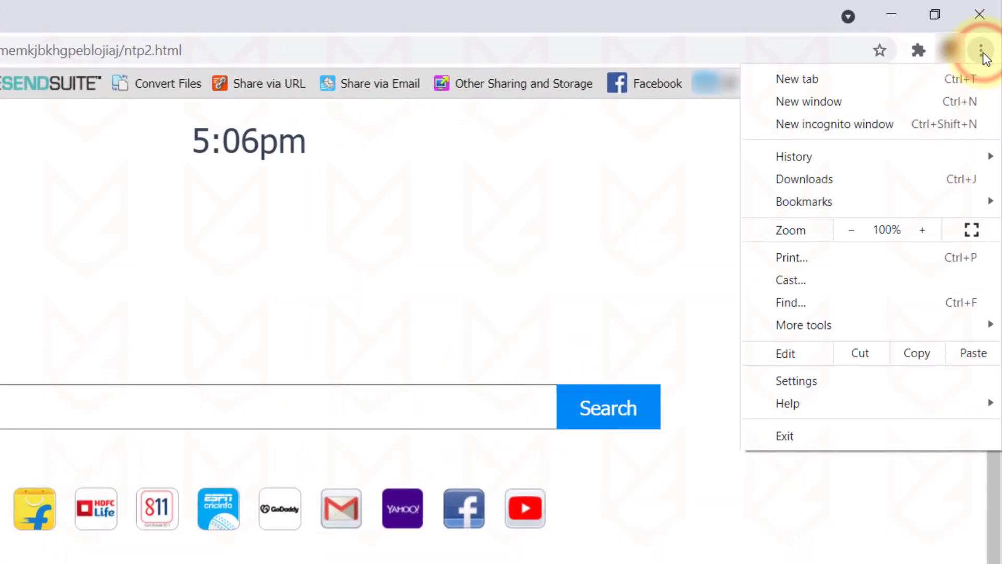
pyautogui.moveTo(904, 324)
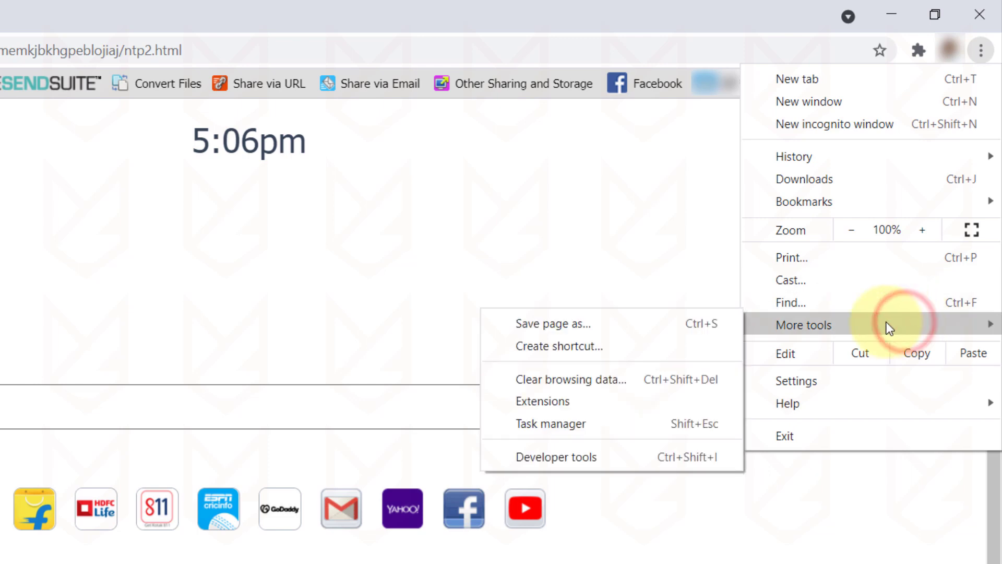
pyautogui.click(573, 400)
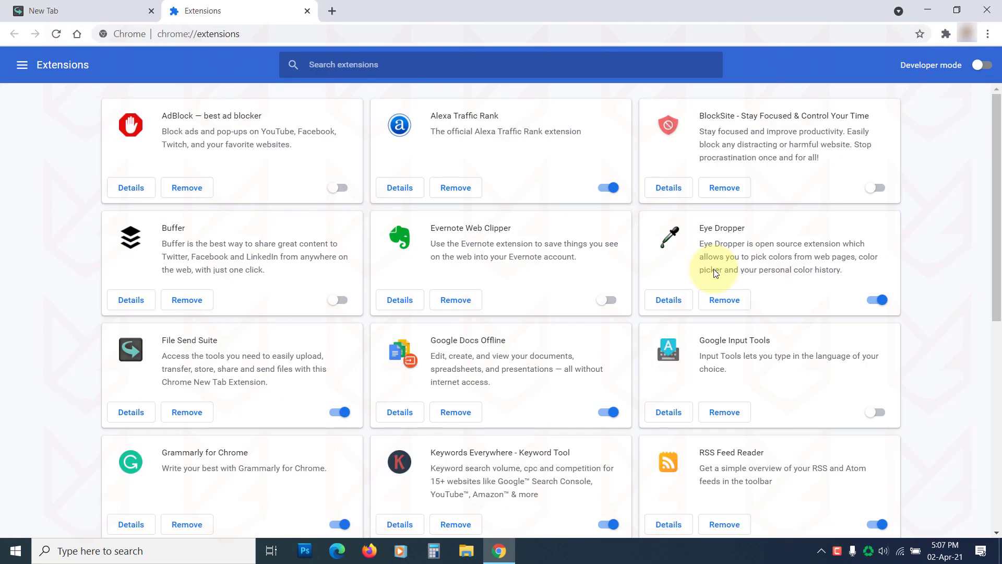
pyautogui.scroll(-5, 522, 243)
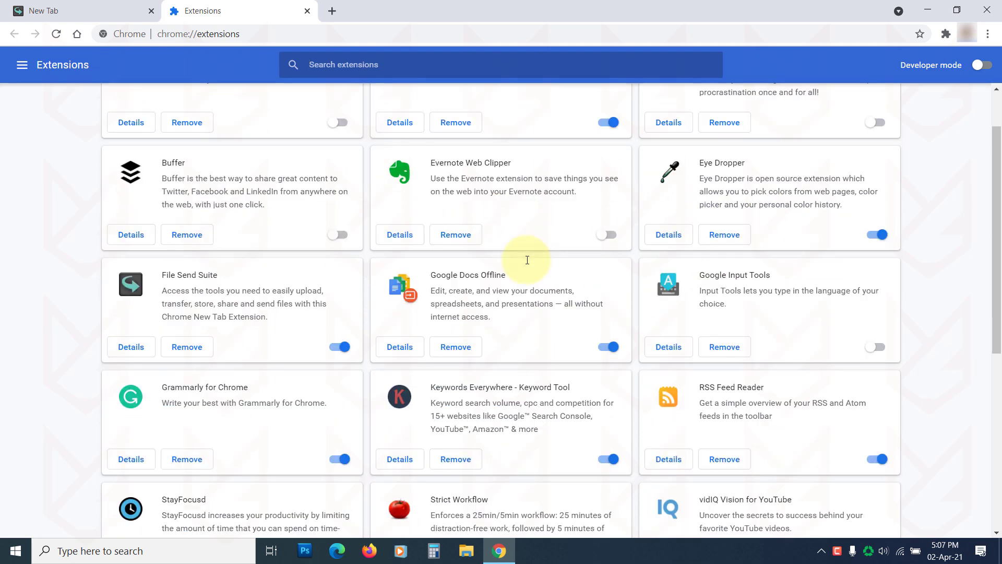
pyautogui.scroll(-4, 568, 271)
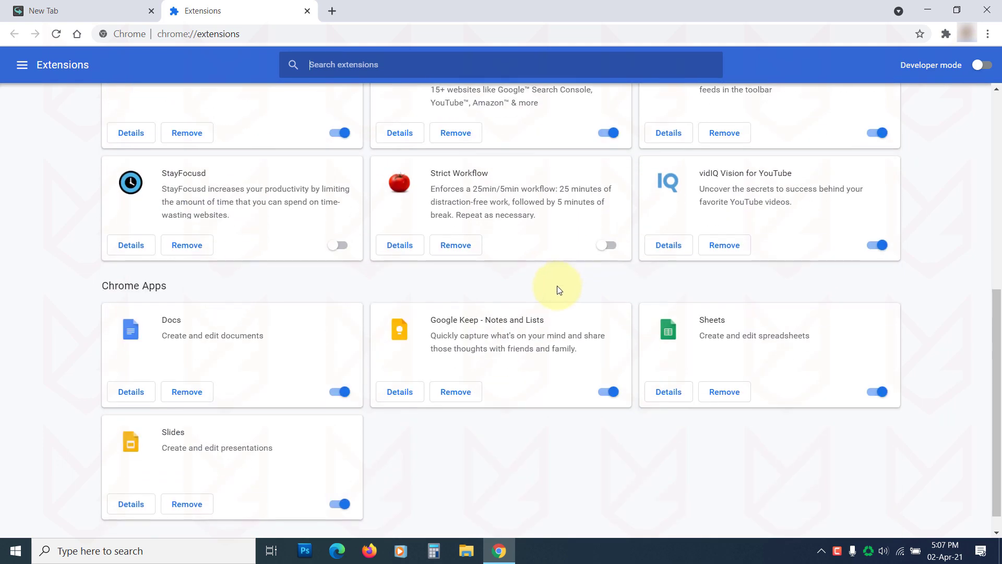
pyautogui.scroll(3, 540, 311)
pyautogui.scroll(5, 538, 312)
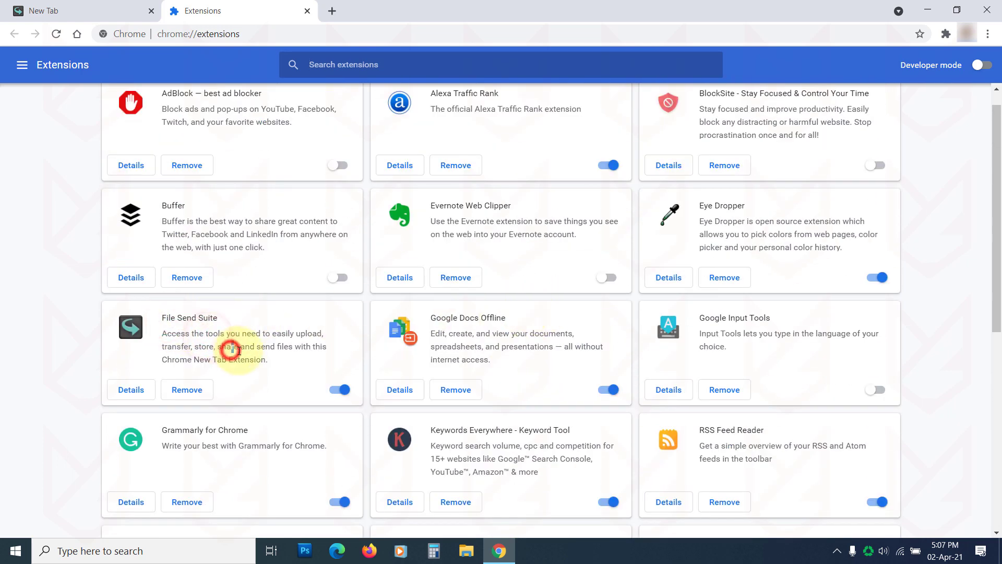
pyautogui.click(193, 391)
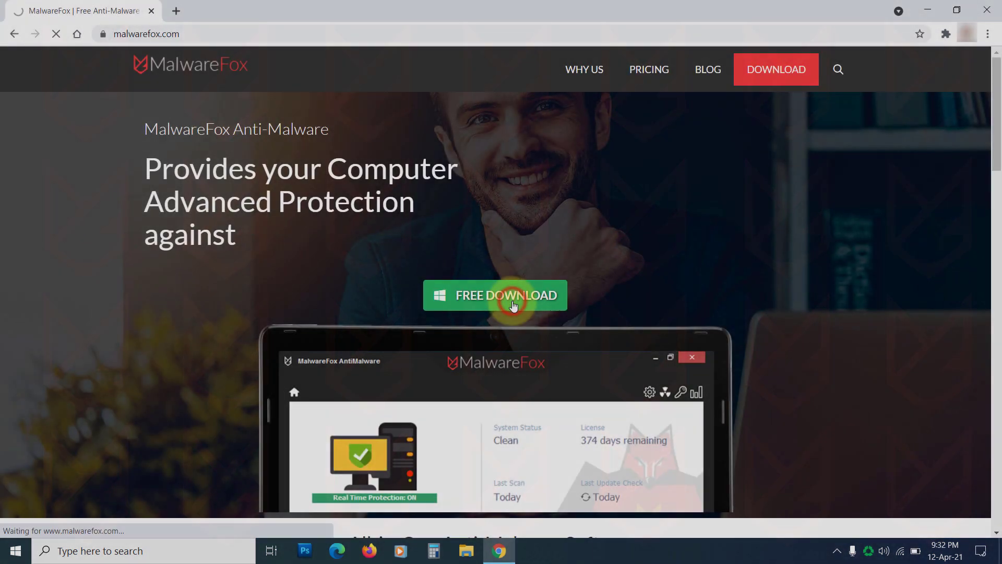
# Download the free MalwareFox installer and install it, accepting the licence with real-time protection on.
pyautogui.click(513, 305)
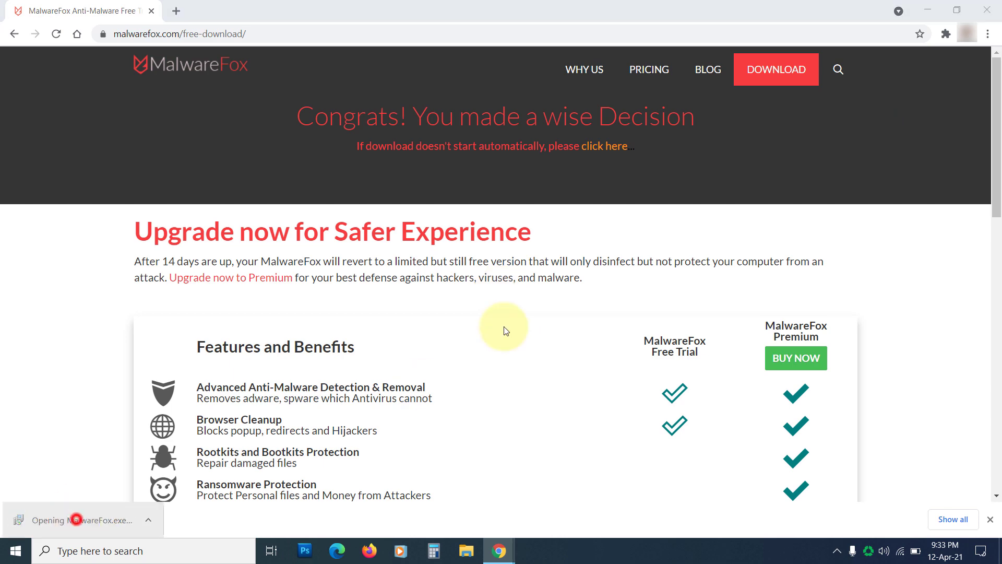
pyautogui.click(441, 366)
pyautogui.click(513, 301)
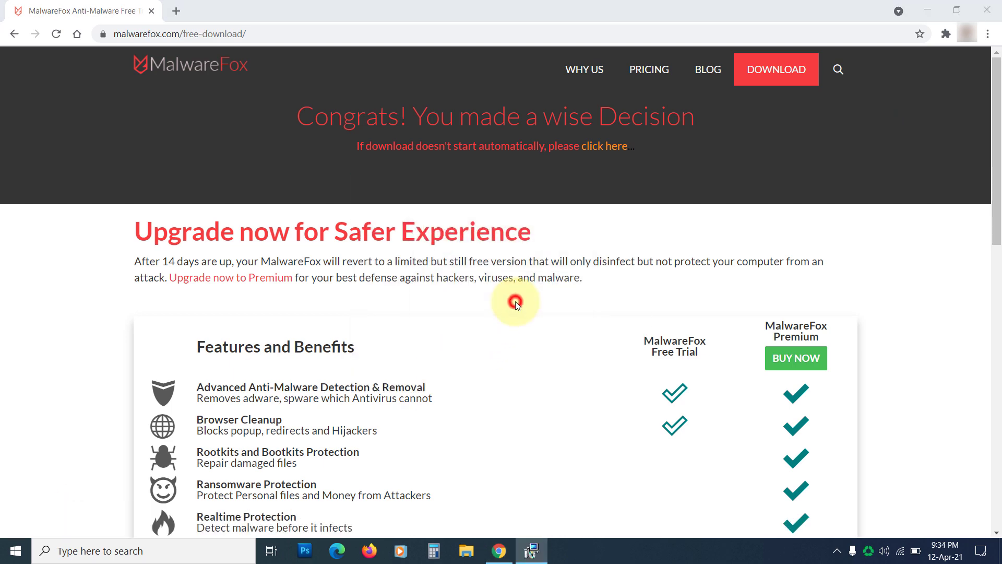
pyautogui.click(567, 376)
pyautogui.click(576, 381)
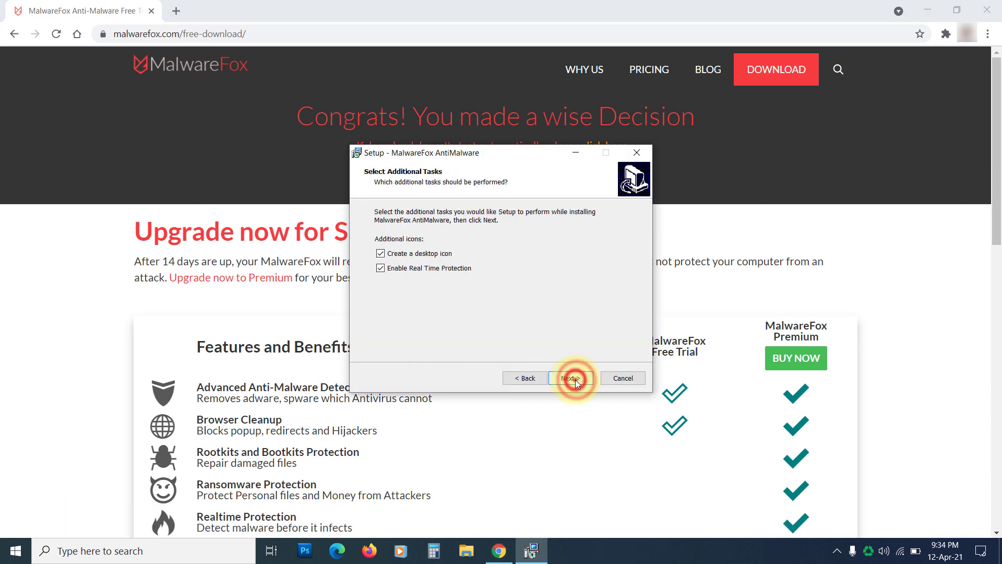
pyautogui.click(574, 380)
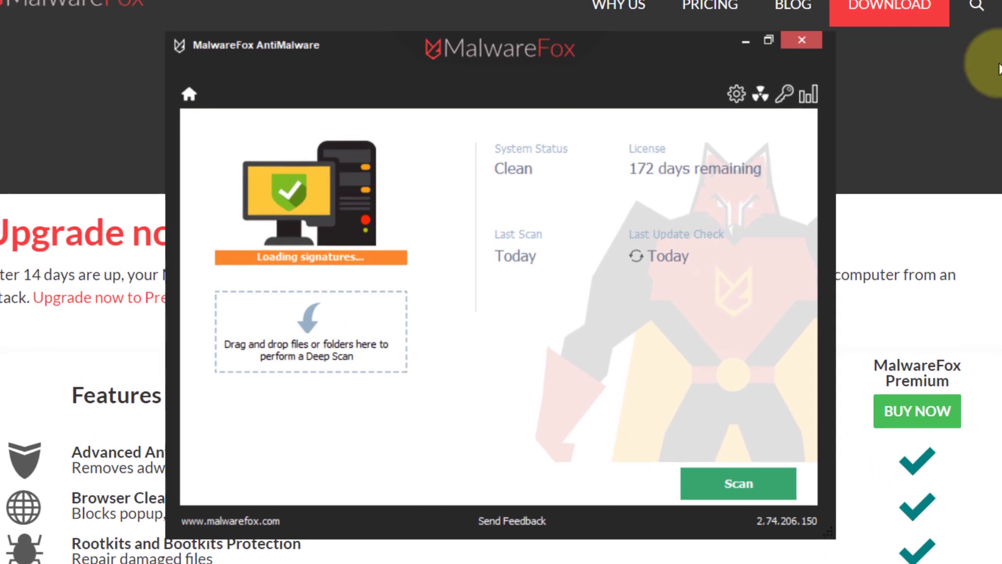
# Run a full MalwareFox system scan through to completion.
pyautogui.click(607, 376)
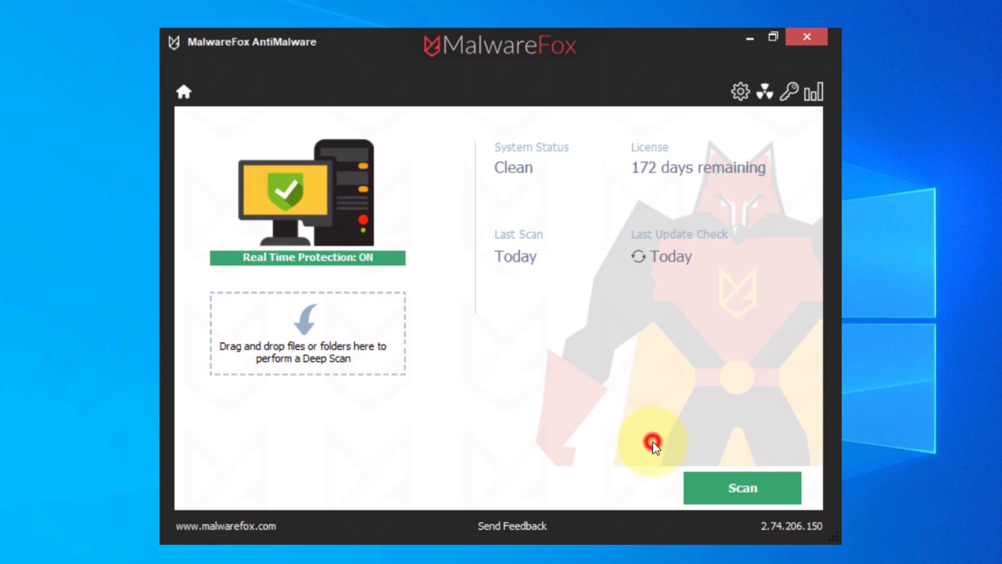
pyautogui.click(751, 479)
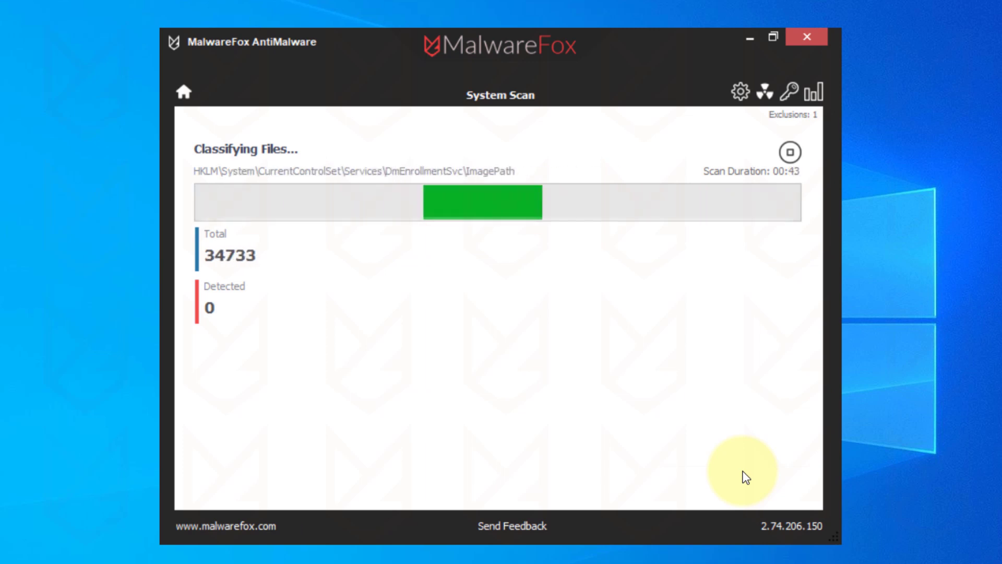
pyautogui.click(745, 476)
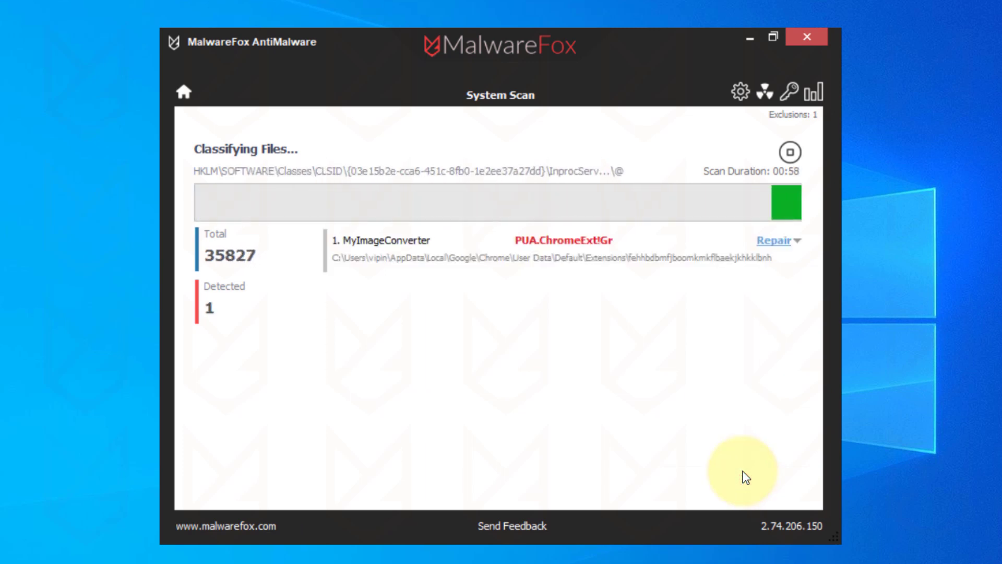
pyautogui.click(745, 476)
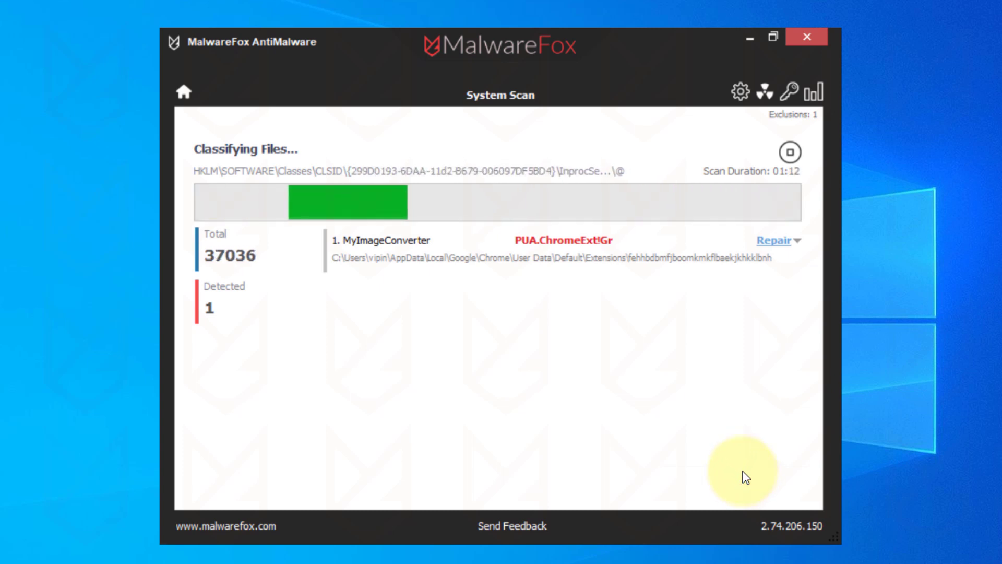
# Review the Chrome Search, Chrome Startup Url and MyImageConverter detections and clean all three.
pyautogui.click(434, 260)
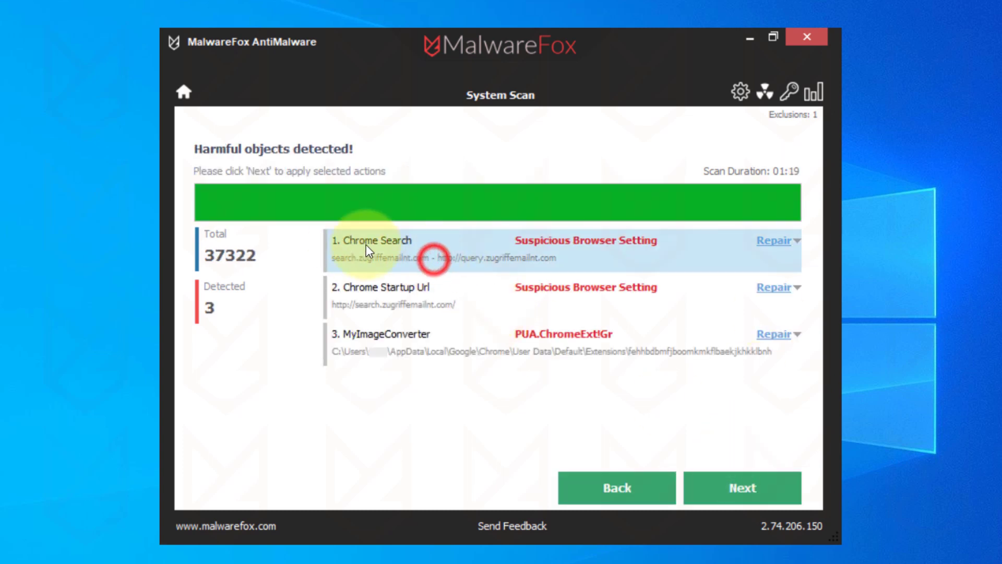
pyautogui.click(399, 303)
pyautogui.click(384, 350)
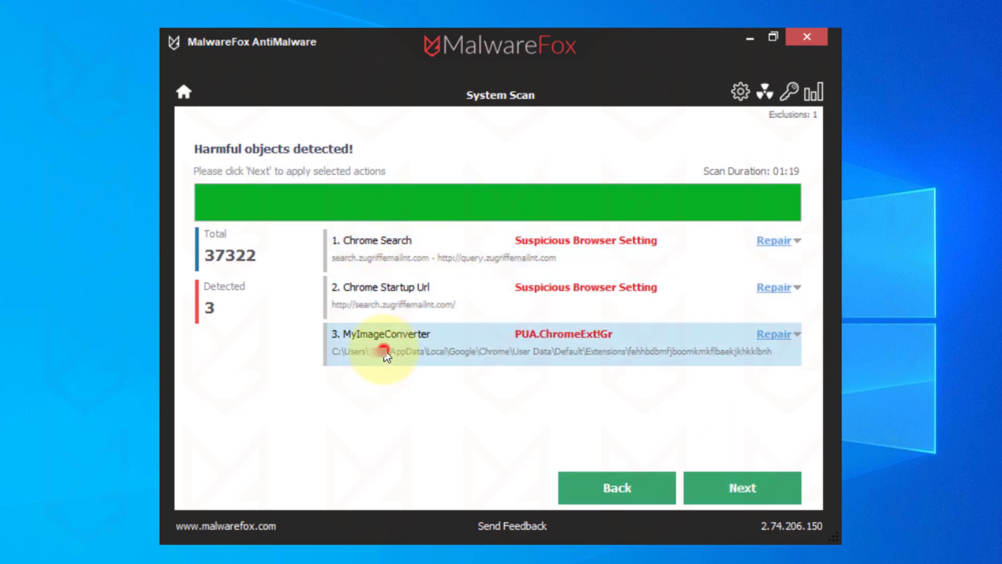
pyautogui.click(751, 488)
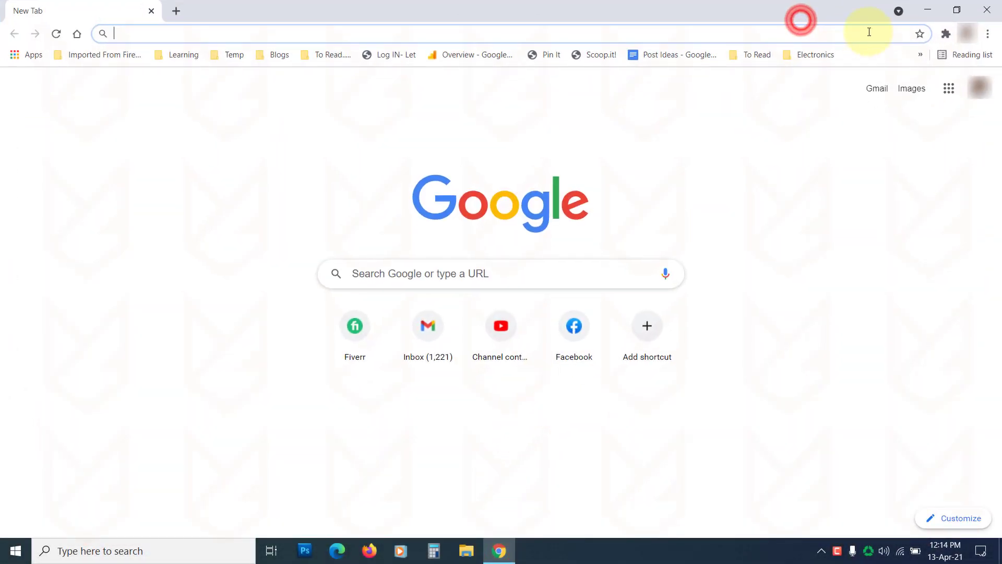
# Reset Chrome to original default settings from Settings > Advanced, confirming with Reset settings.
pyautogui.click(991, 37)
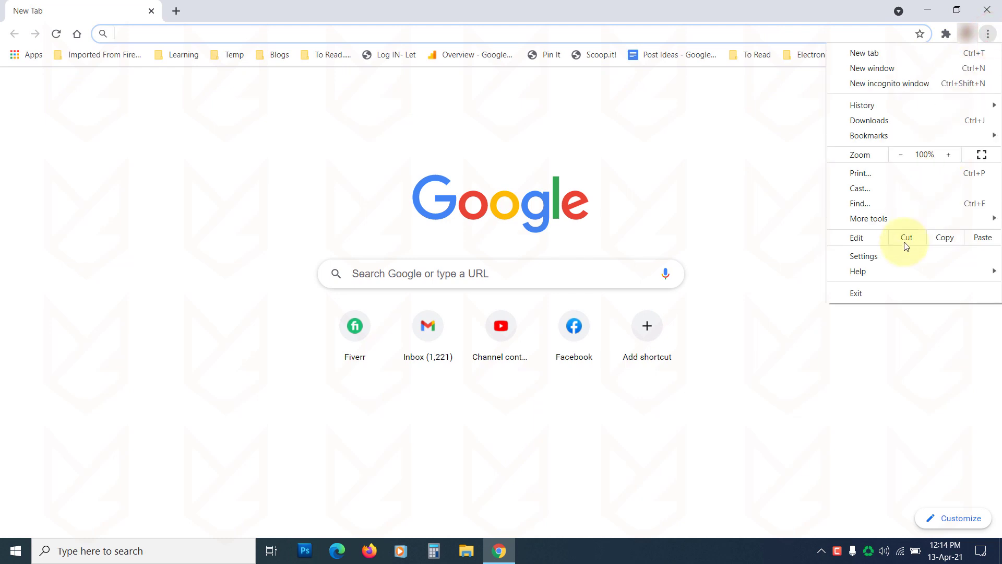
pyautogui.click(894, 257)
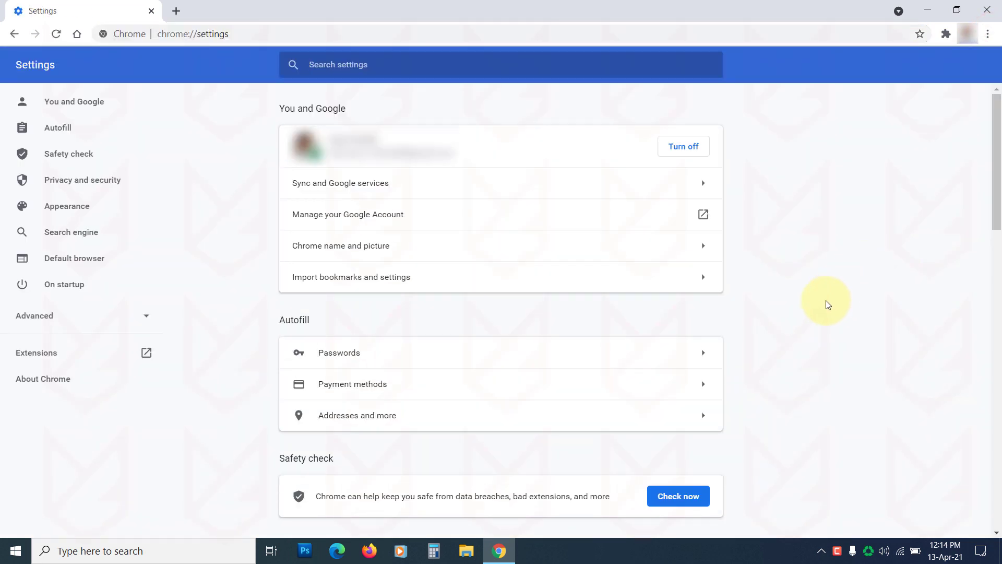
pyautogui.scroll(-15, 807, 351)
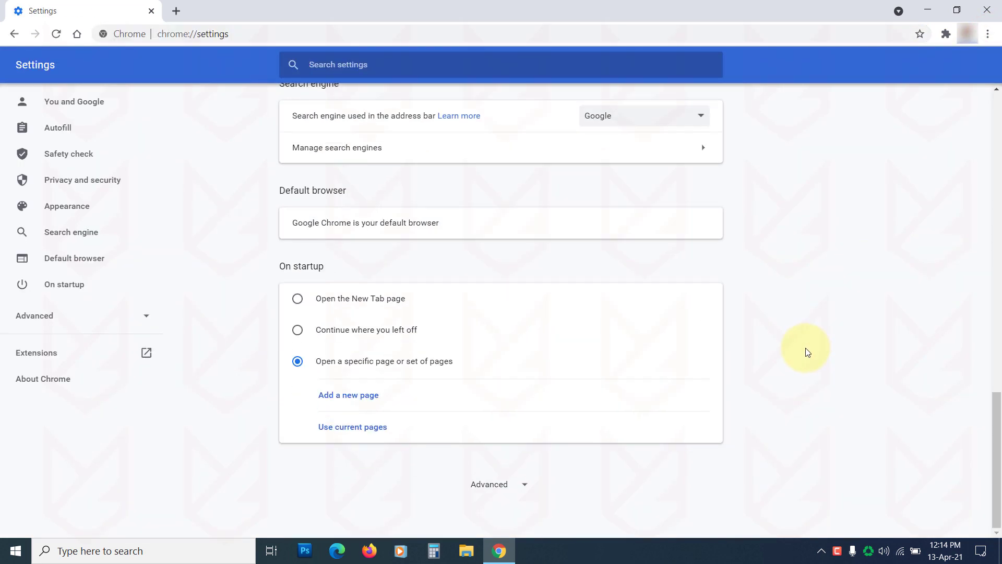
pyautogui.click(490, 490)
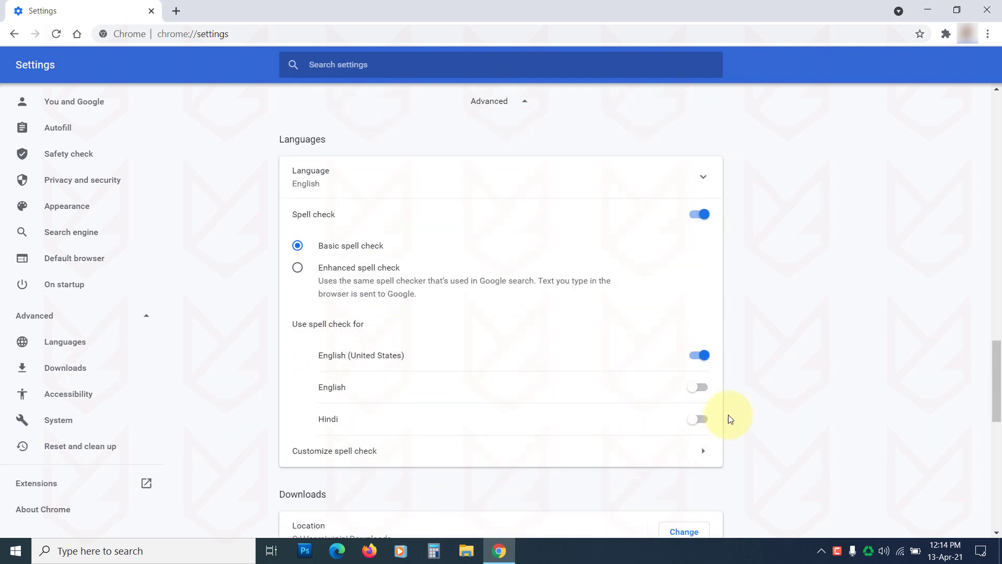
pyautogui.scroll(-12, 763, 412)
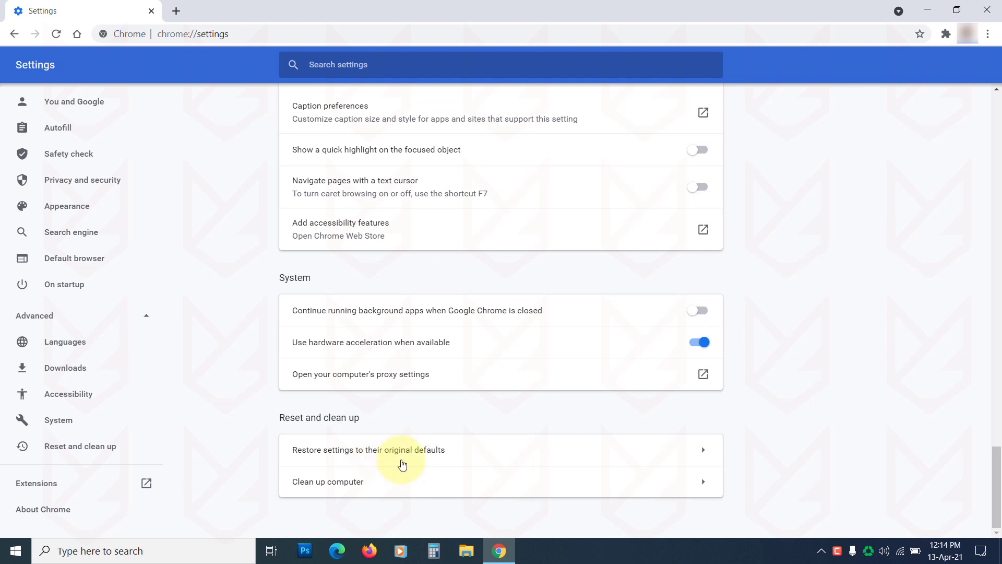
pyautogui.click(430, 449)
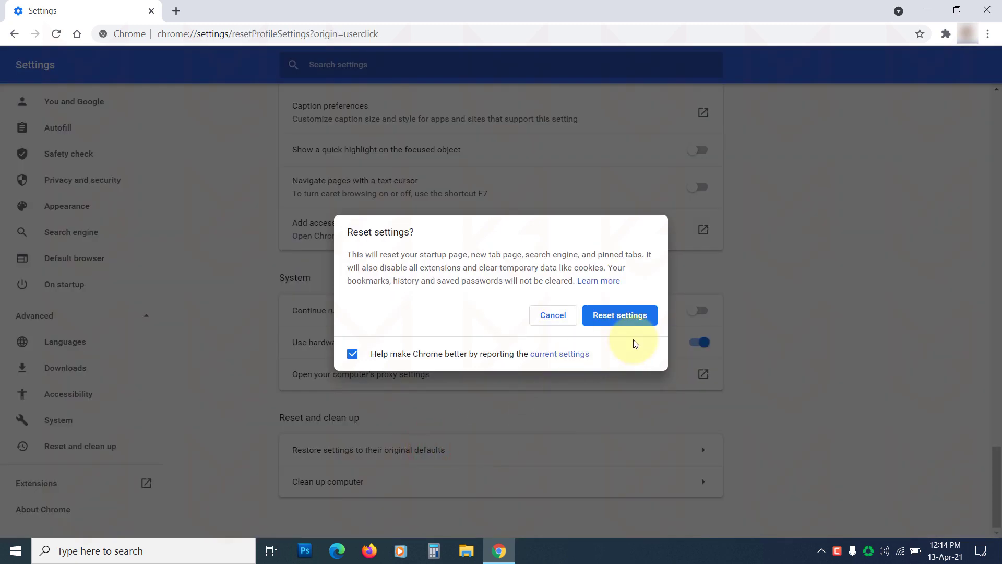
pyautogui.click(633, 291)
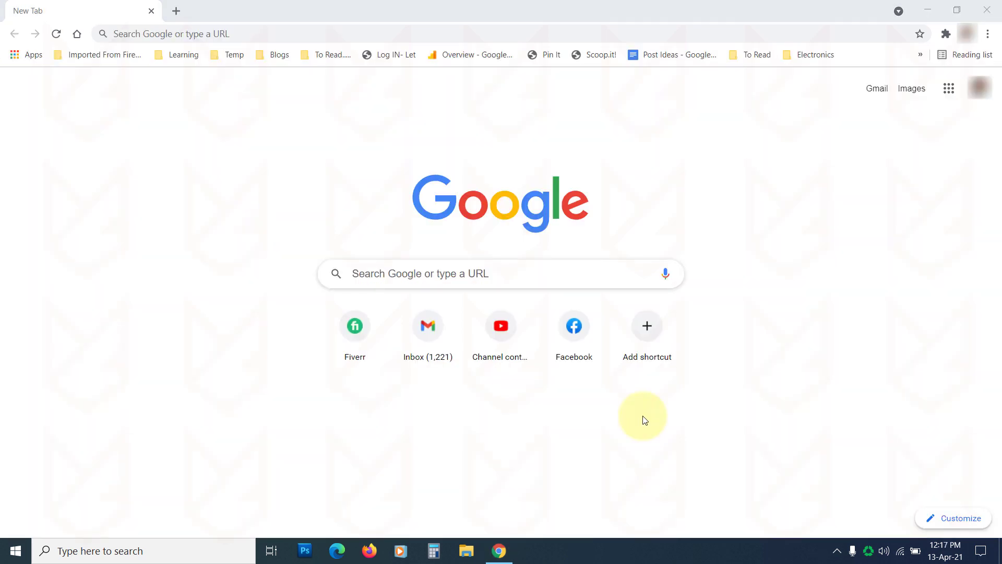
# Open a second tab and confirm it shows the standard Google New Tab page.
pyautogui.click(176, 11)
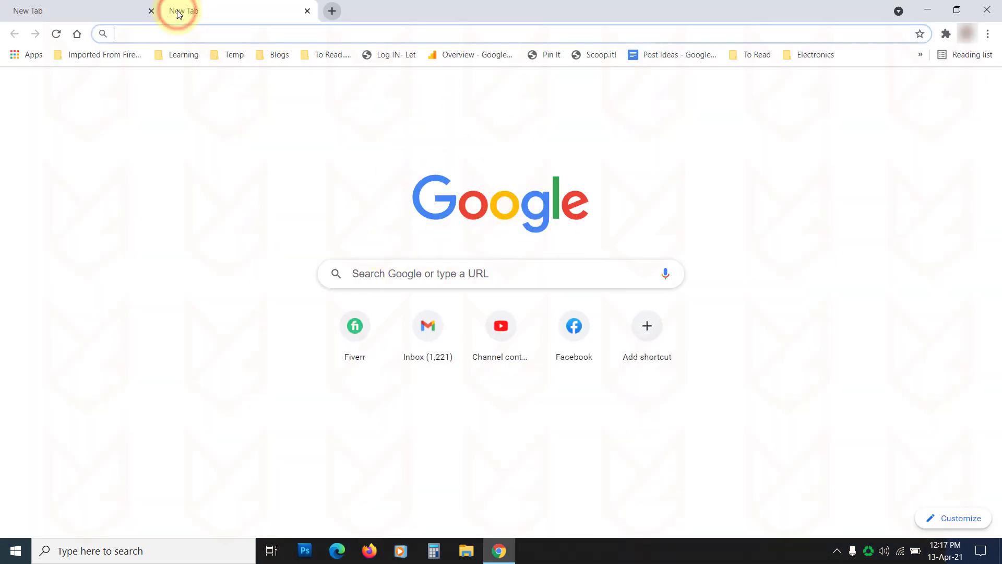